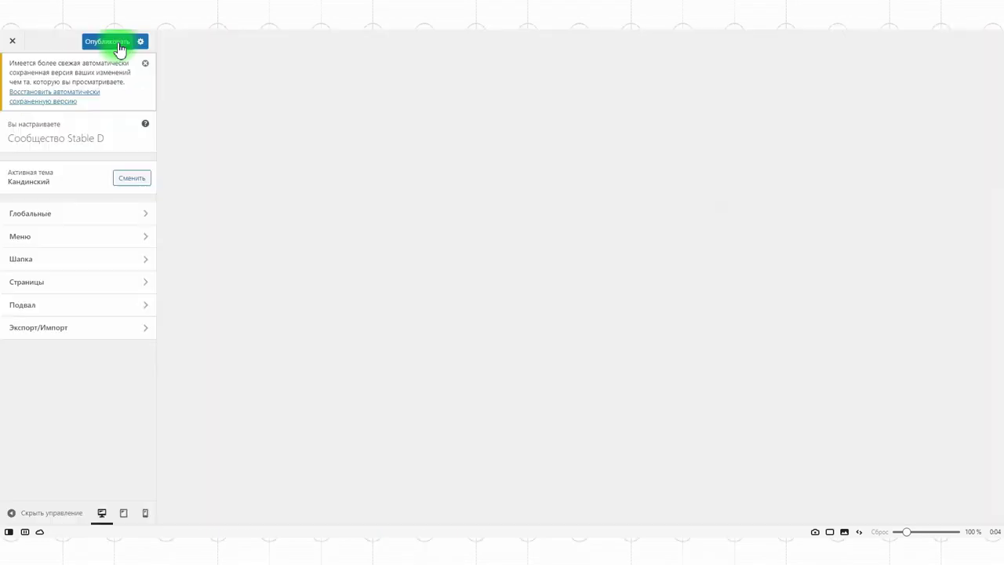
Step: Set «Самая главная» as the site's static home page, publish the change and close the customizer
click(69, 284)
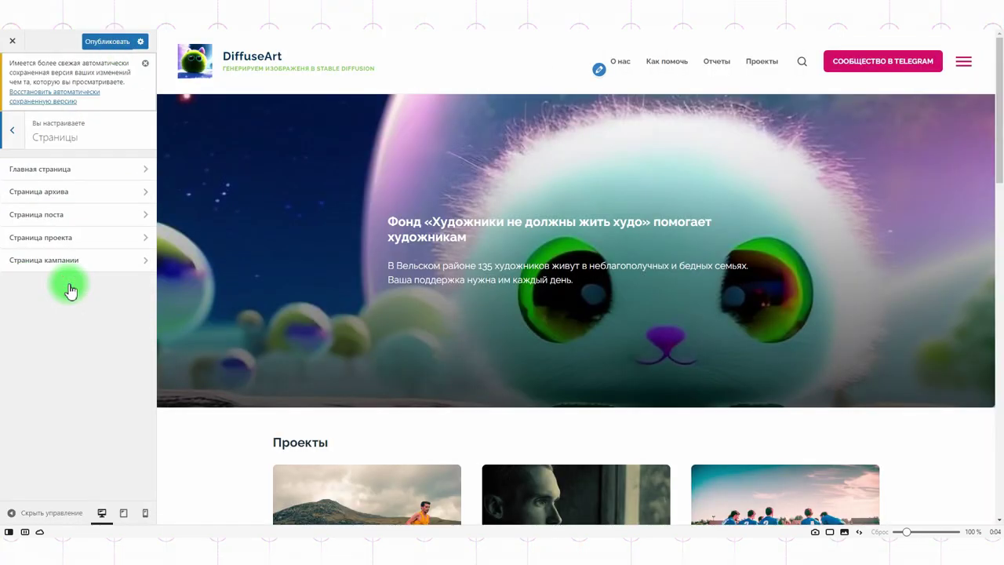
click(63, 169)
click(101, 239)
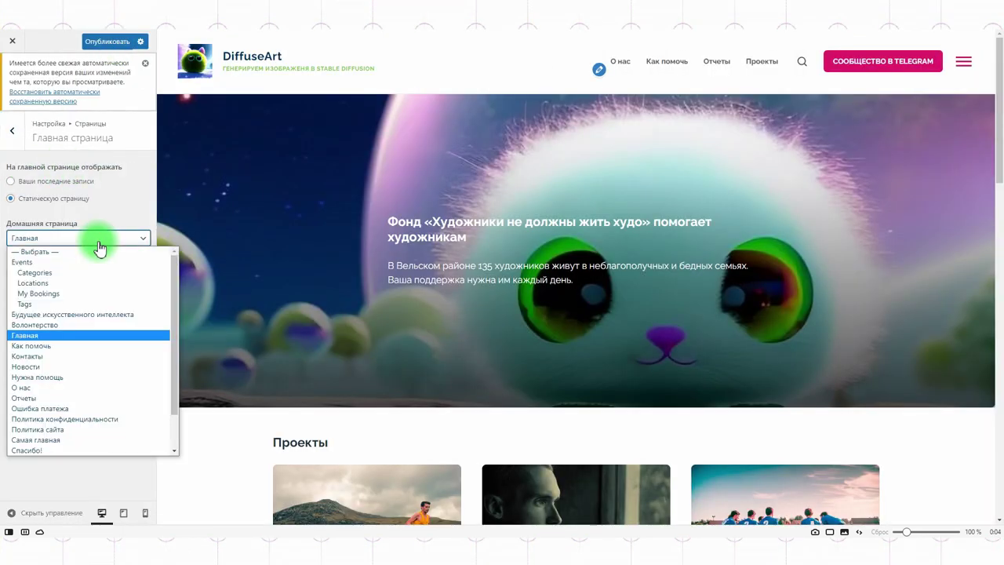
click(54, 450)
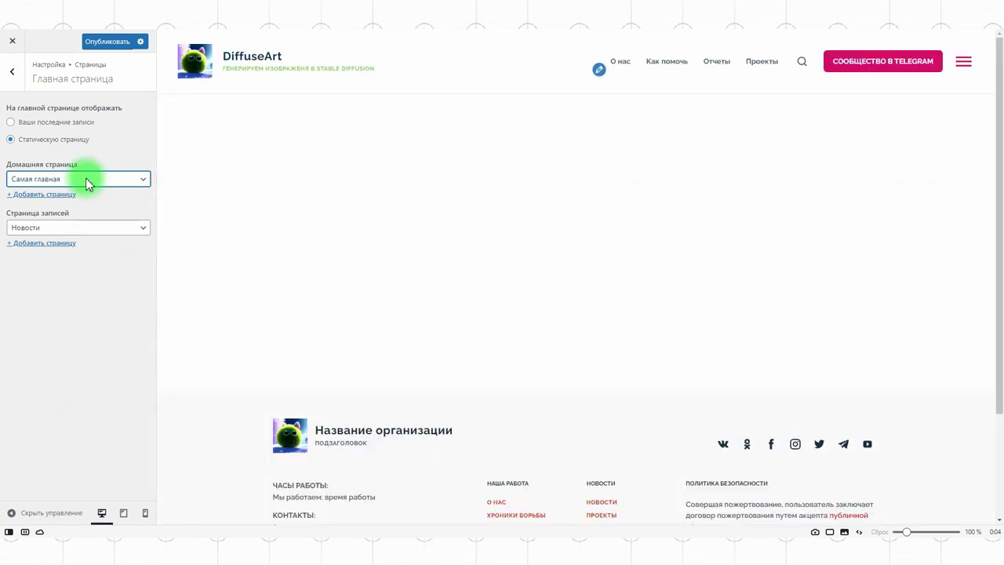
click(107, 42)
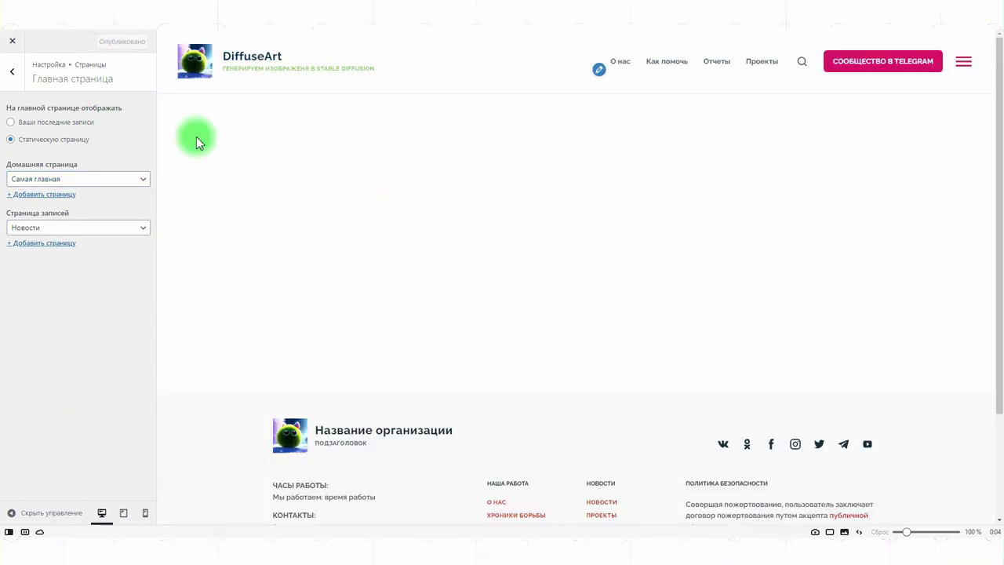
click(13, 40)
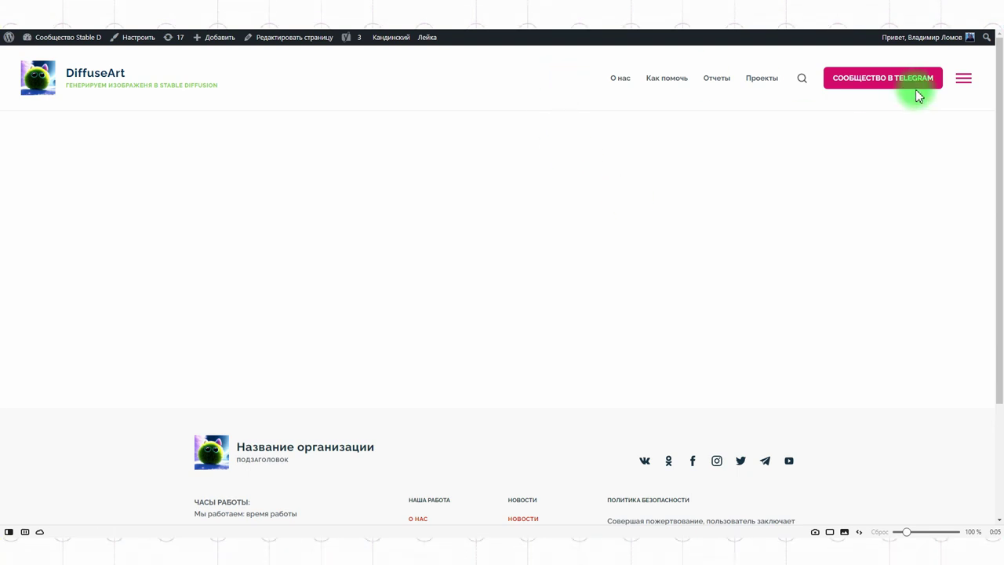
Step: Look over the live home page, and open the «Самая главная» page for editing from the list of all pages
scroll(916, 89, down, 2)
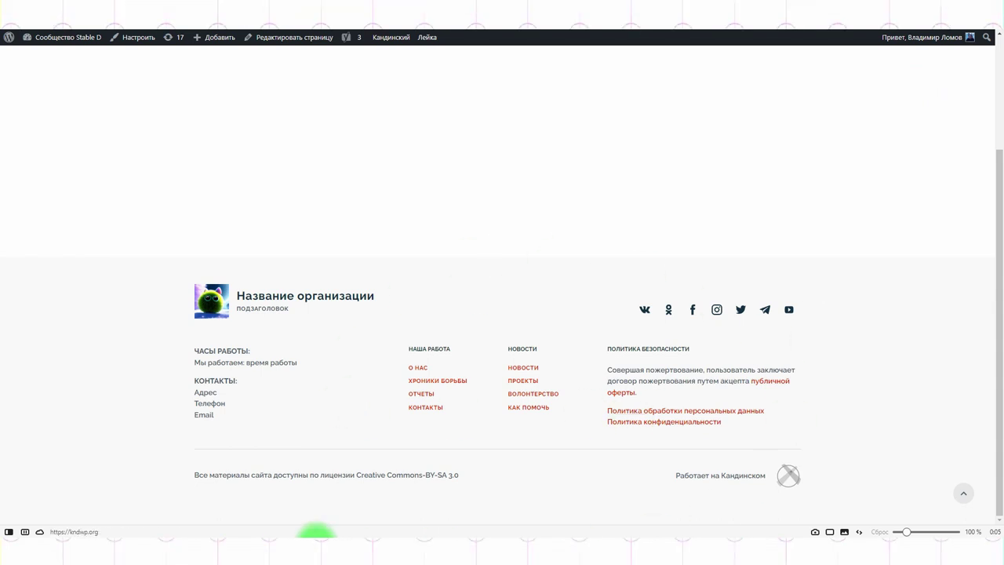
scroll(372, 436, up, 2)
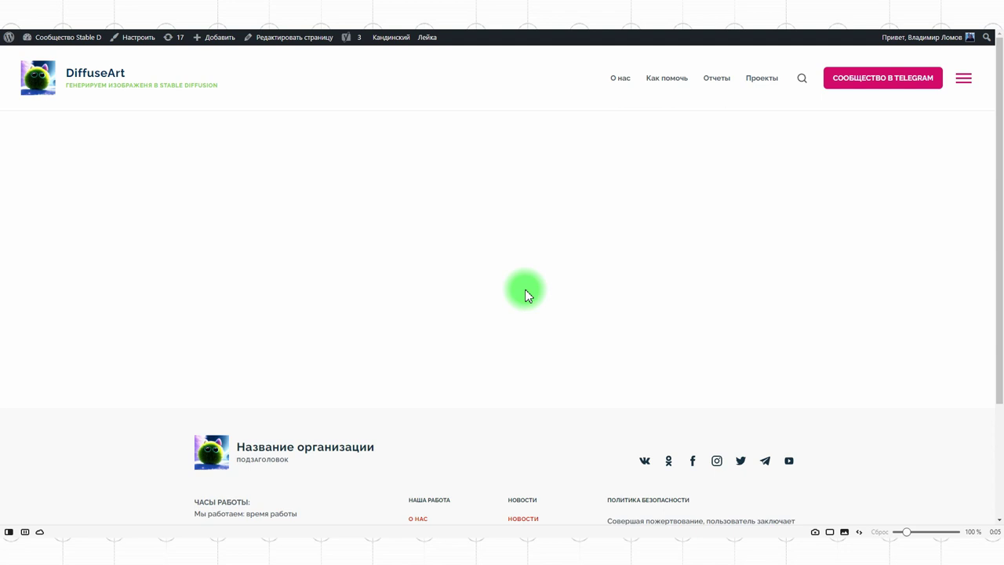
click(55, 44)
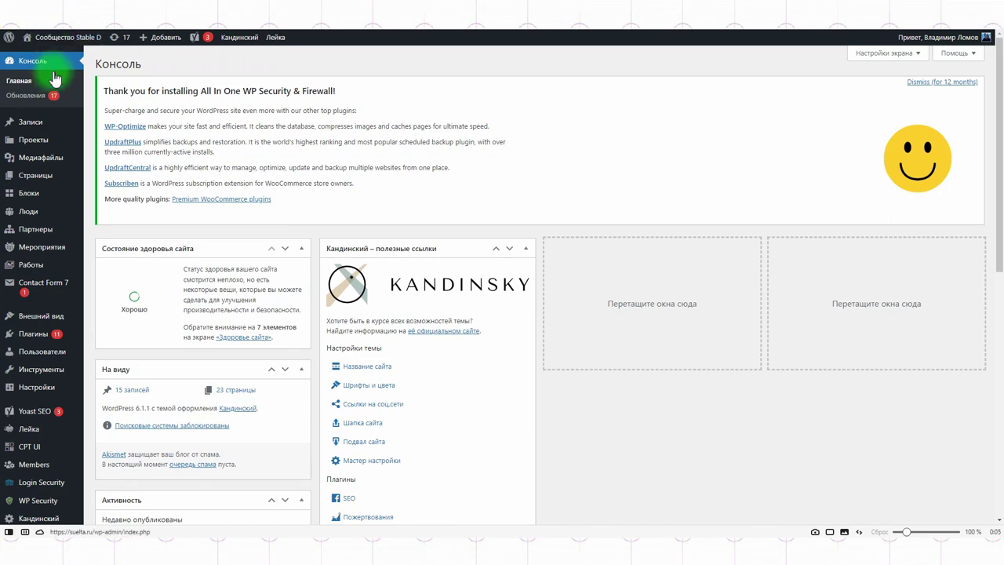
click(41, 185)
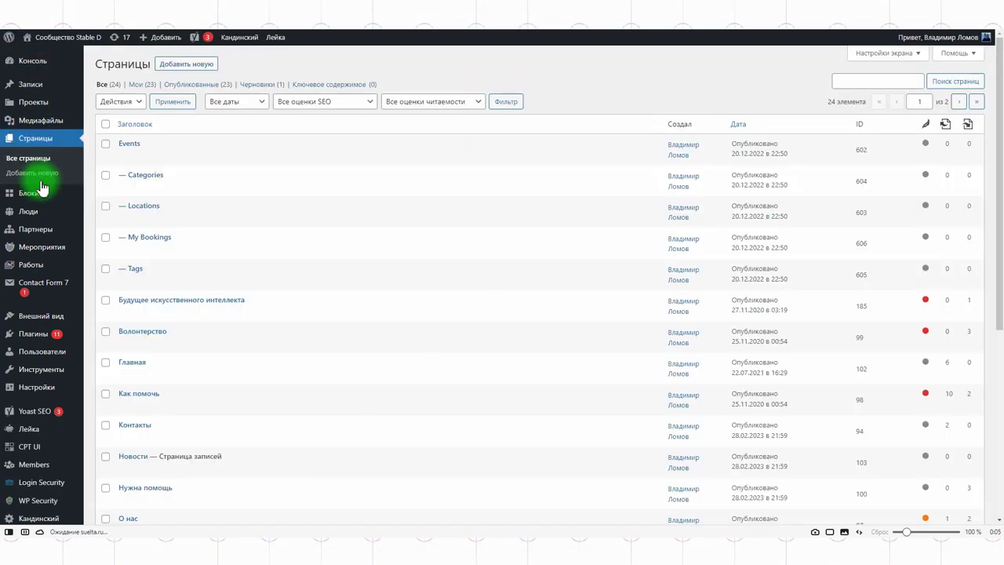
scroll(211, 227, down, 4)
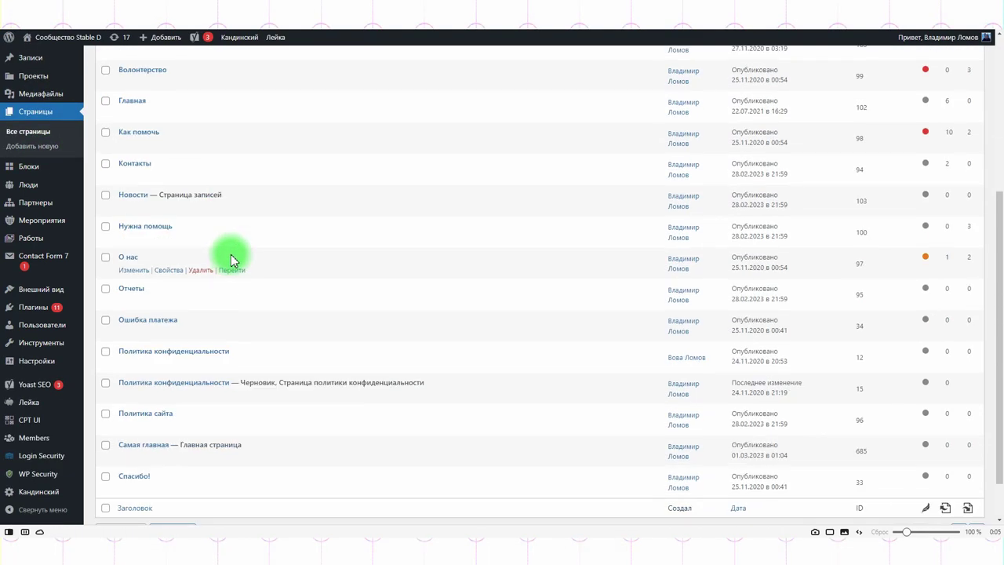
scroll(228, 262, down, 2)
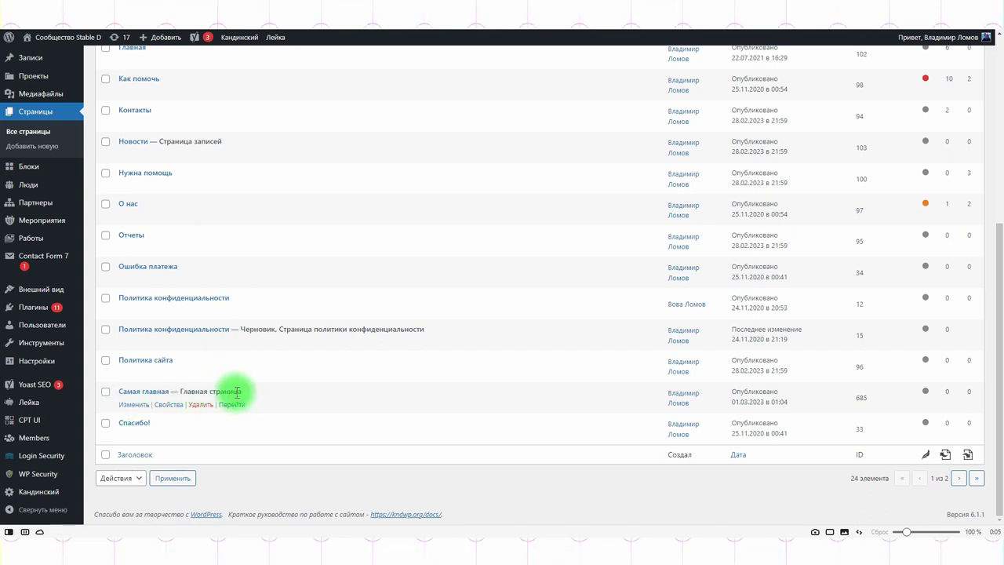
click(134, 405)
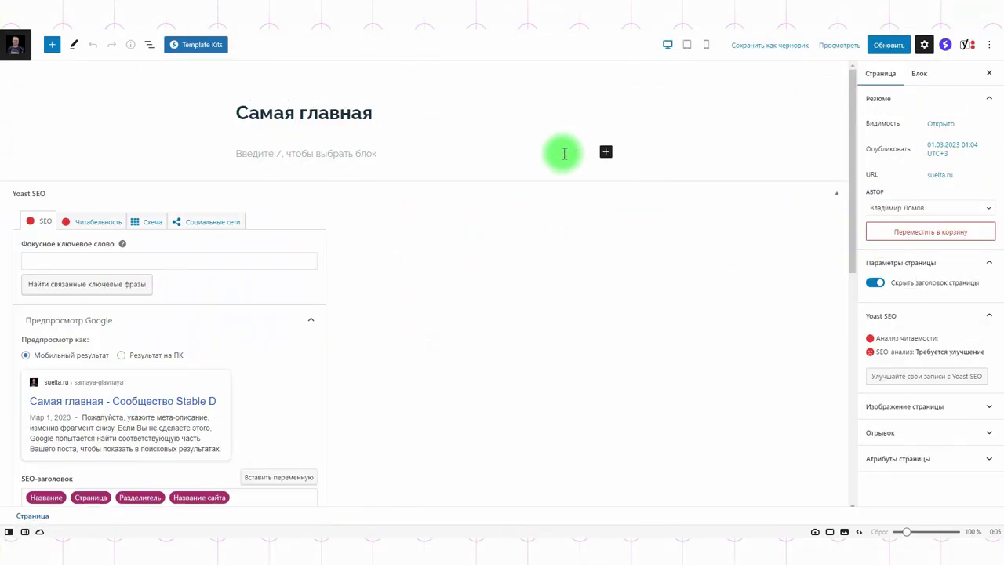
Step: Open the full block library and examine the available blocks, including the «Лейка» and «Кандинский» sets
click(605, 152)
click(719, 323)
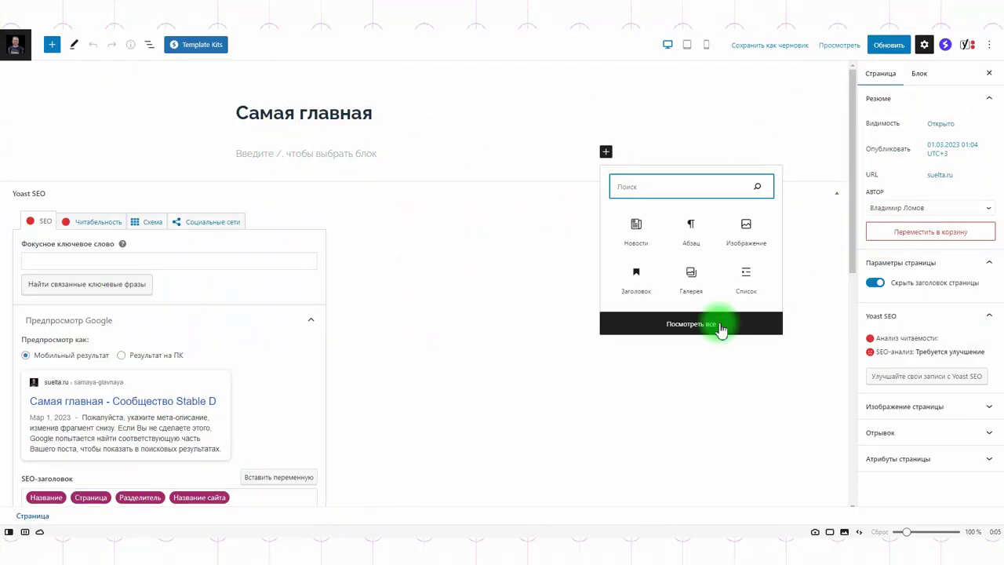
click(719, 325)
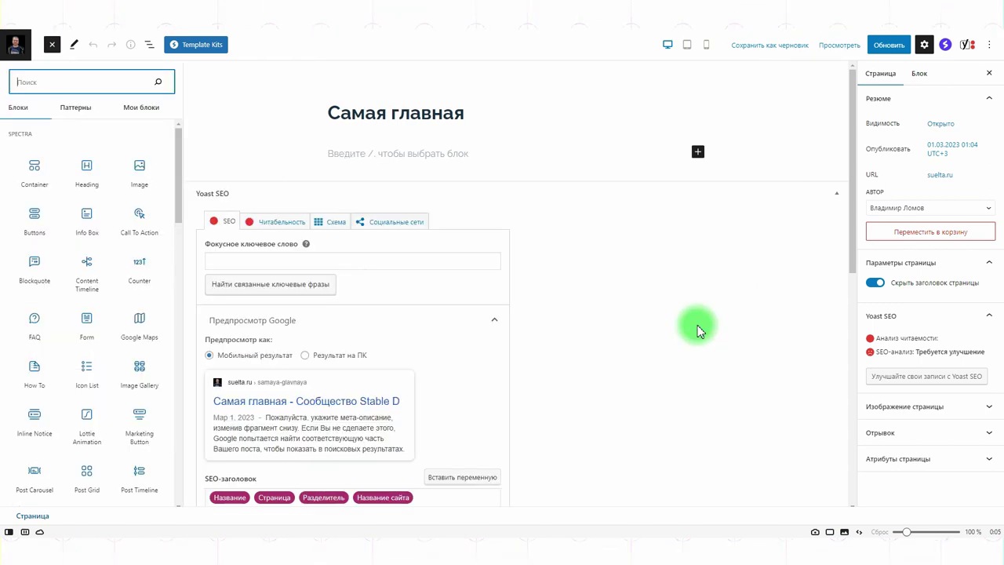
mouse_move(55, 234)
scroll(63, 228, down, 15)
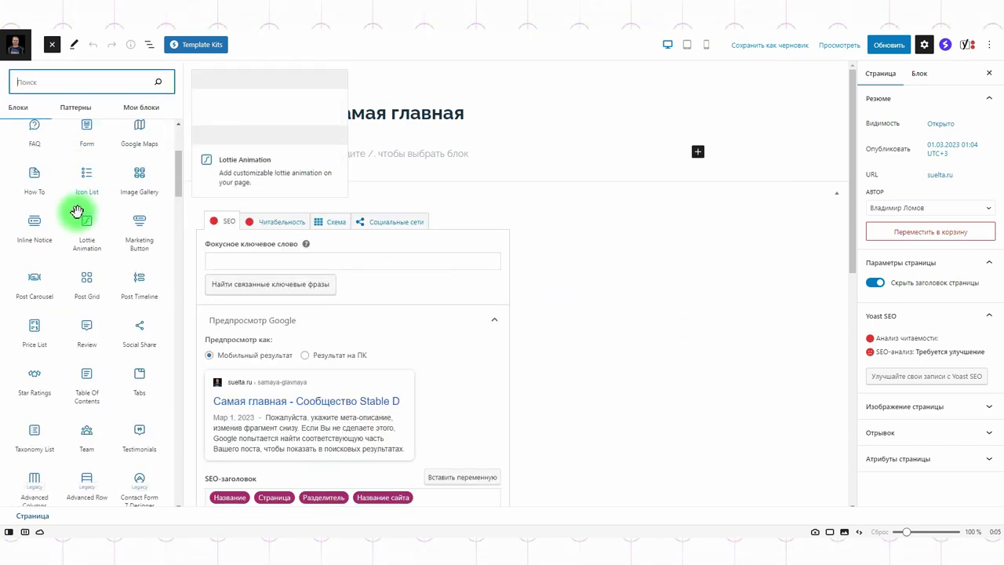
scroll(82, 211, down, 15)
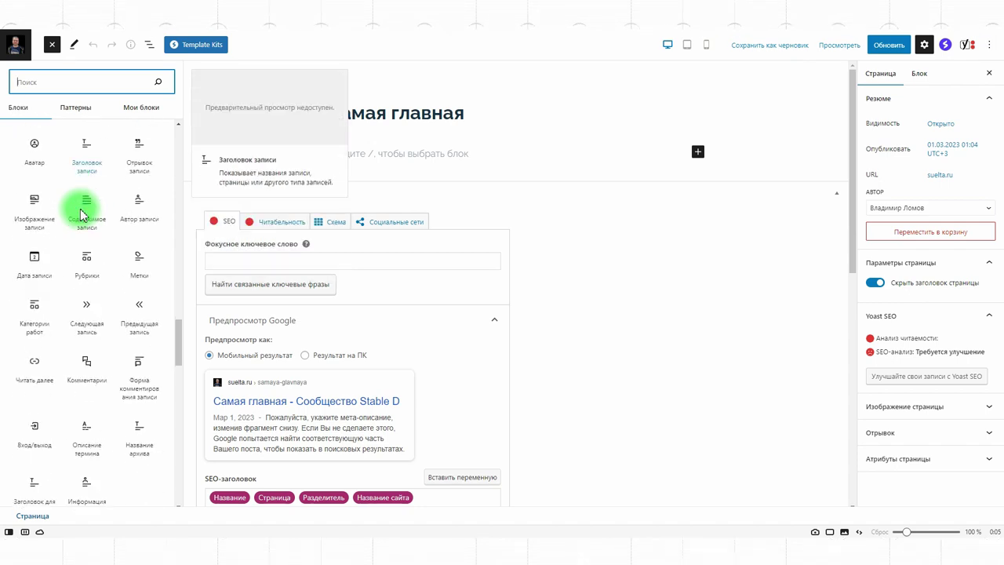
scroll(80, 207, down, 10)
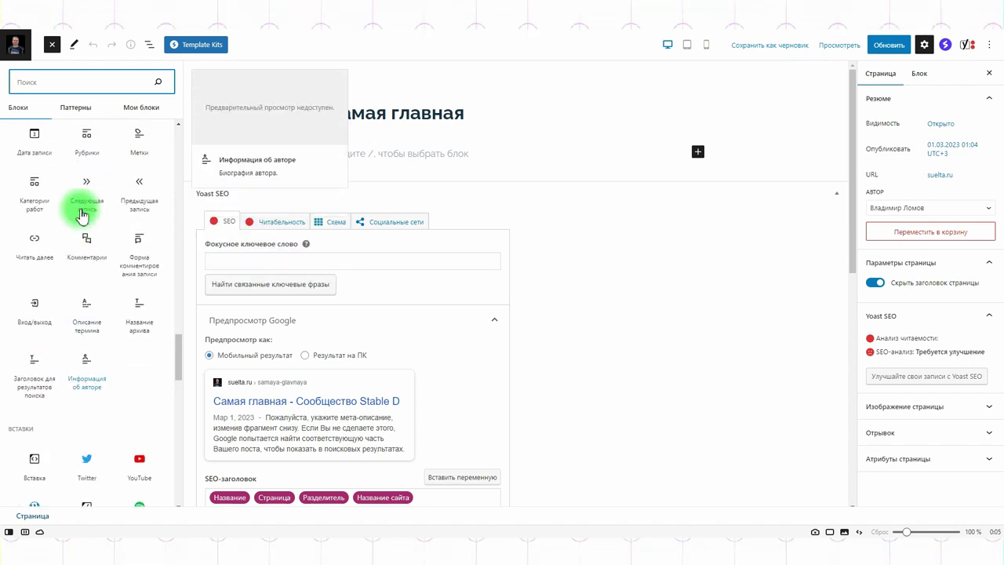
scroll(82, 214, down, 12)
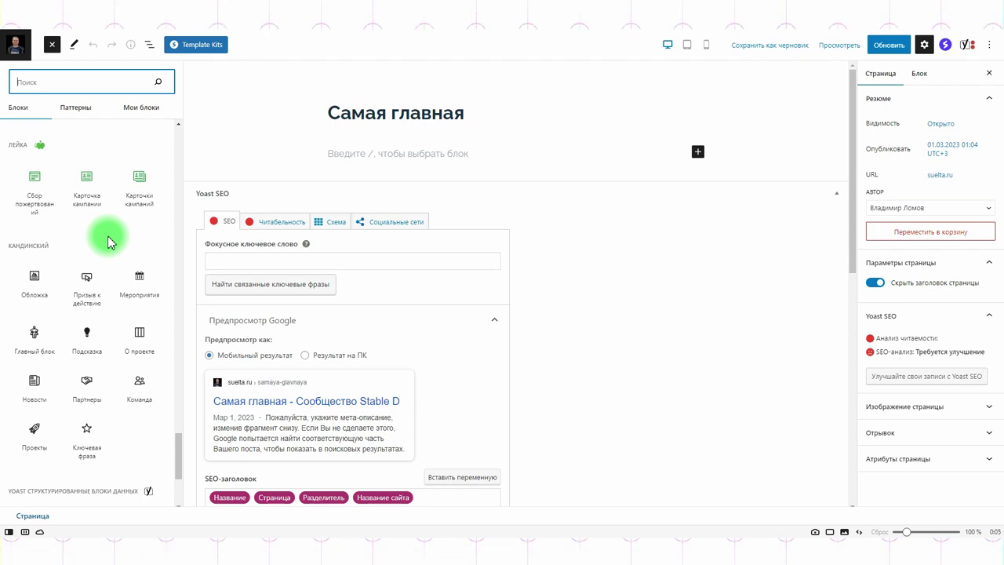
scroll(109, 242, up, 1)
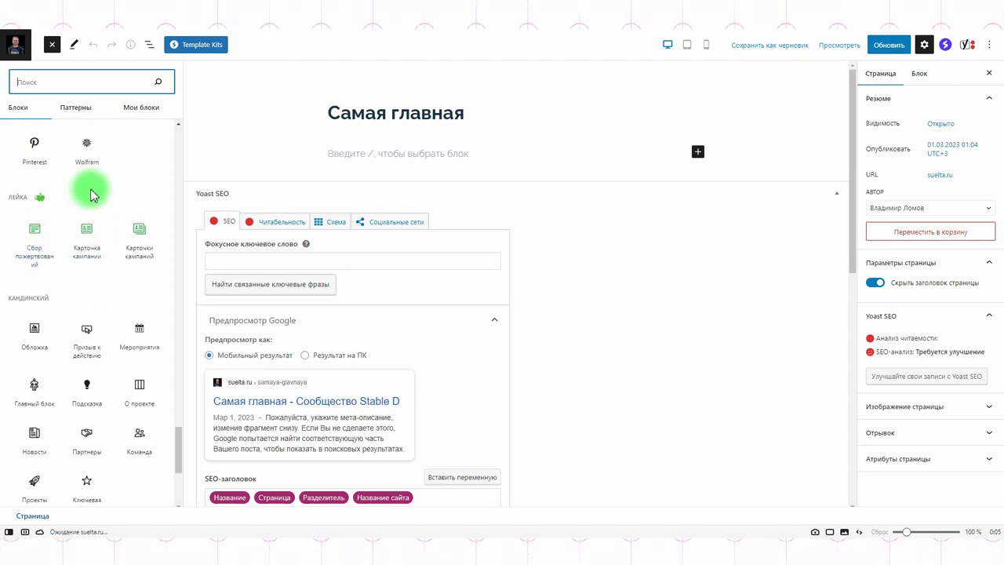
mouse_move(112, 244)
scroll(111, 244, down, 3)
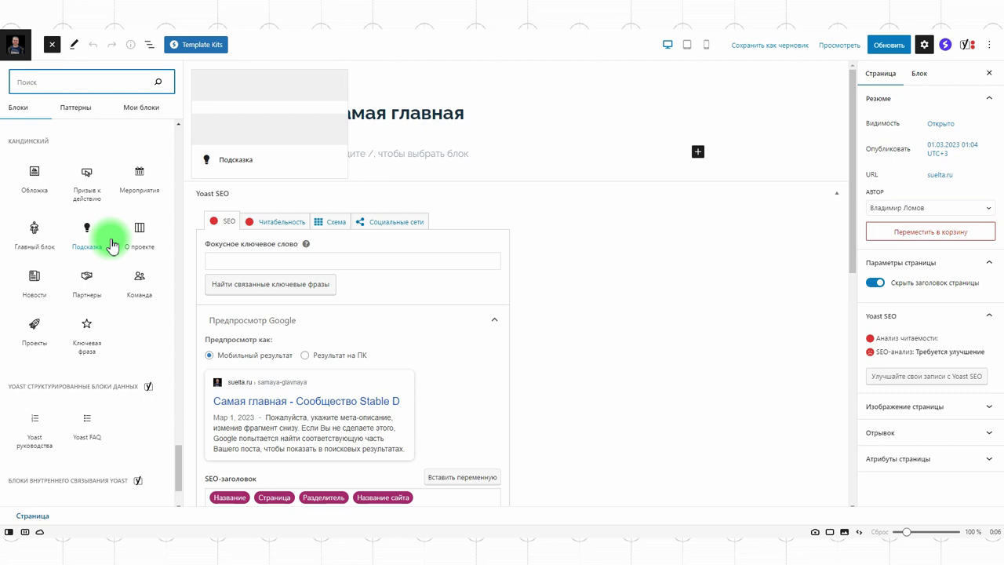
mouse_move(33, 176)
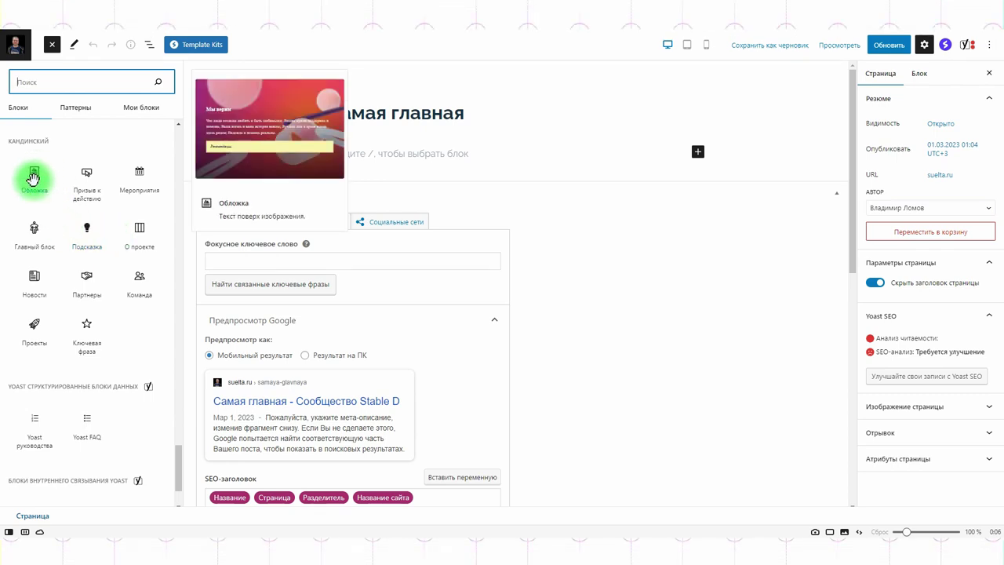
Step: Insert the «Главный блок», «О проекте», «Новости» and «Команда» blocks from the «Кандинский» set into the page
click(37, 230)
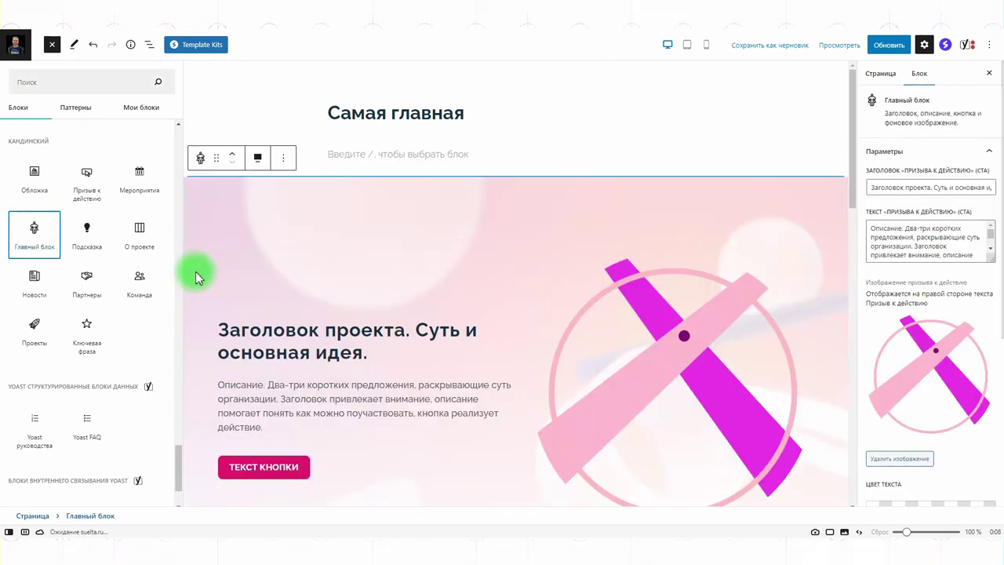
click(139, 231)
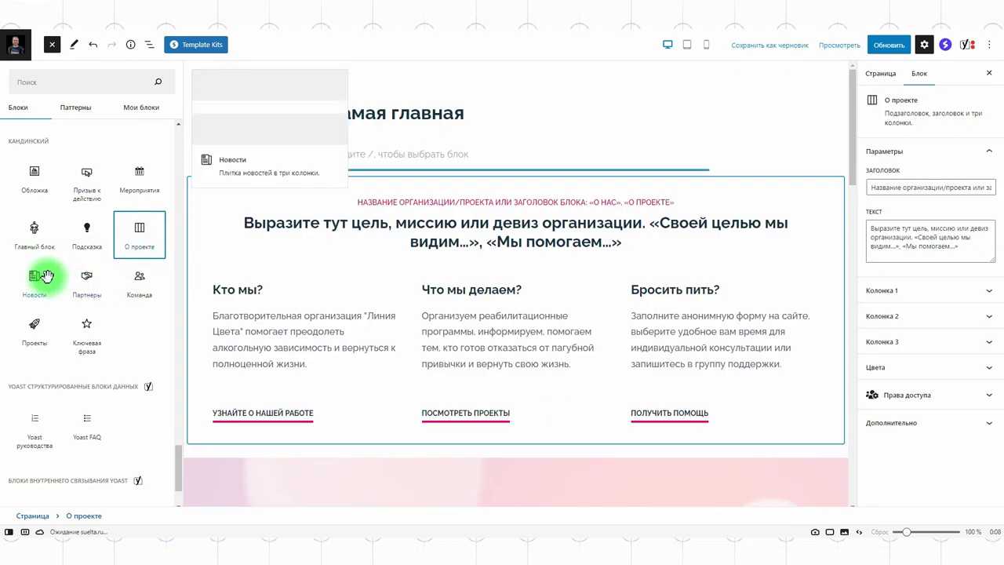
click(33, 277)
click(140, 279)
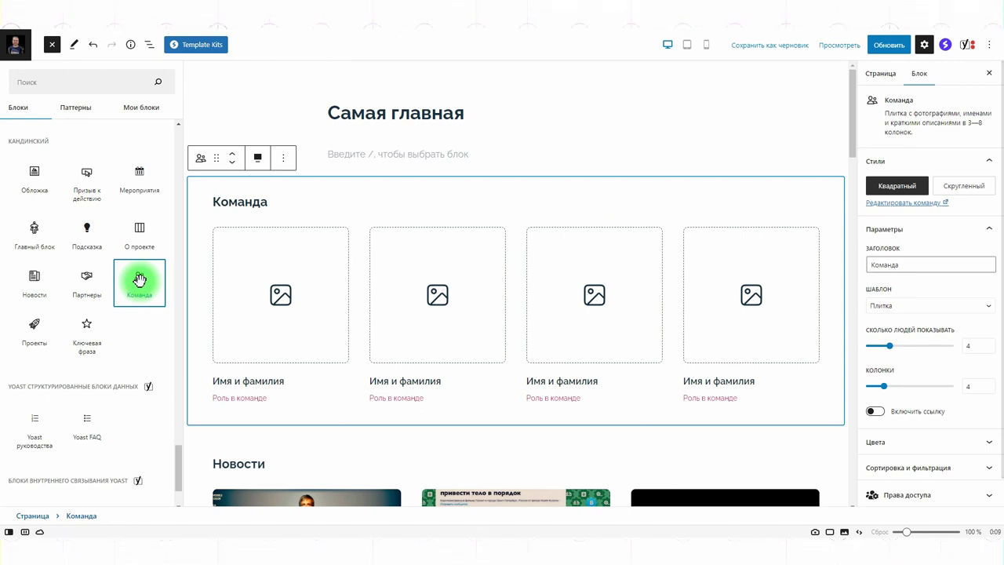
Step: Move the «Команда» block down past «Новости» and «О проекте», so it sits directly above «Главный блок»
click(231, 162)
click(48, 163)
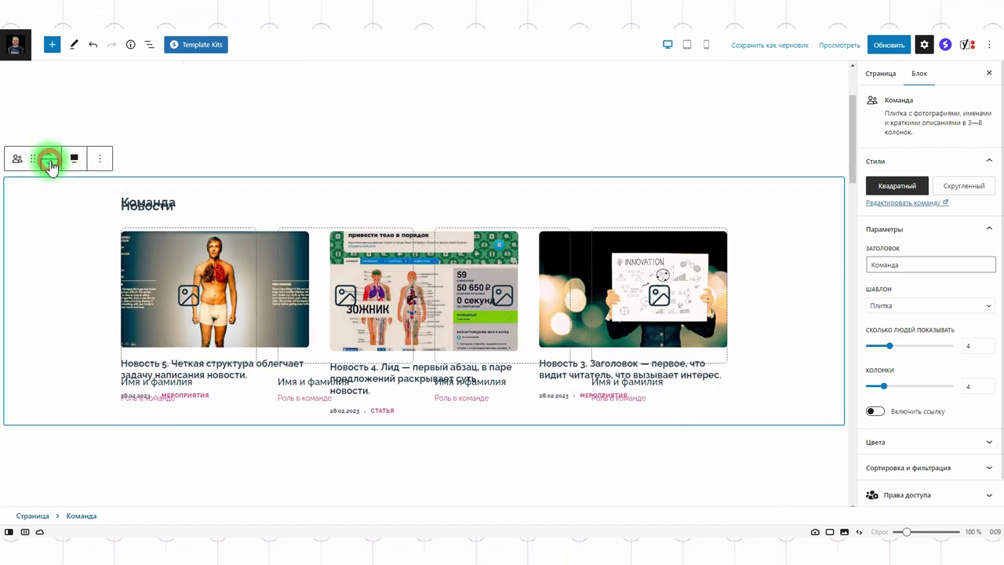
click(48, 162)
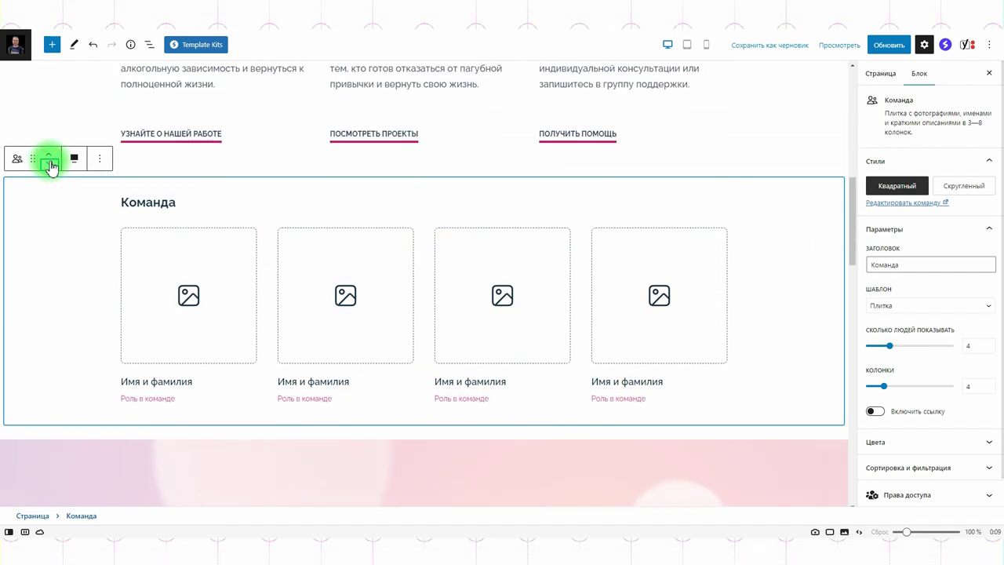
Step: Move «Главный блок» up to the very start of the page content, directly under the page title
click(542, 460)
scroll(540, 430, down, 3)
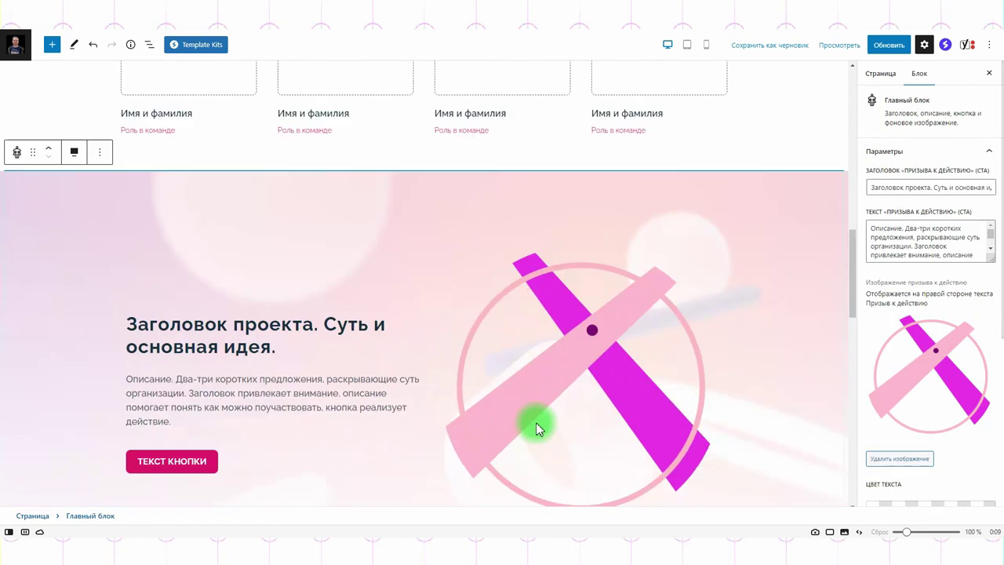
click(48, 104)
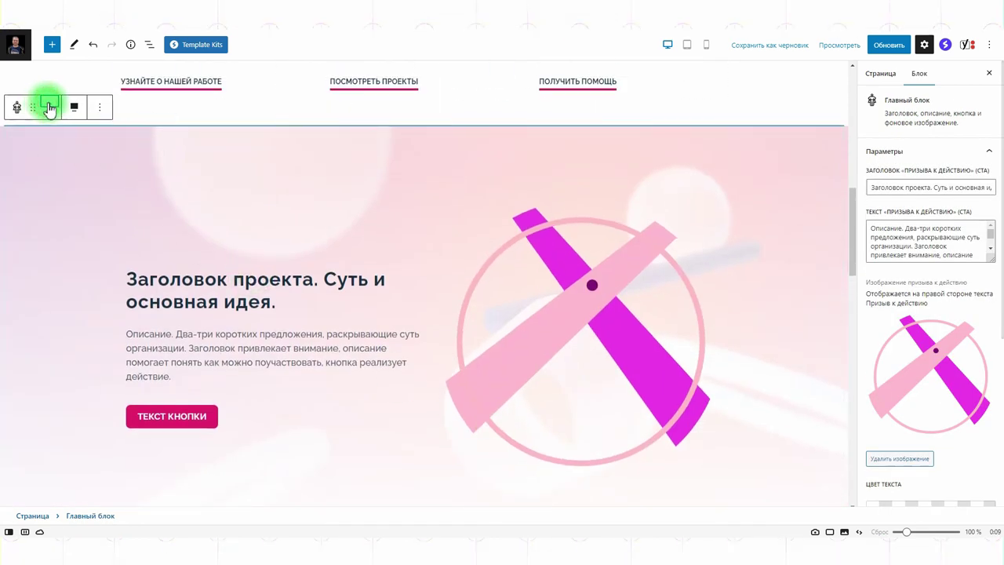
click(49, 106)
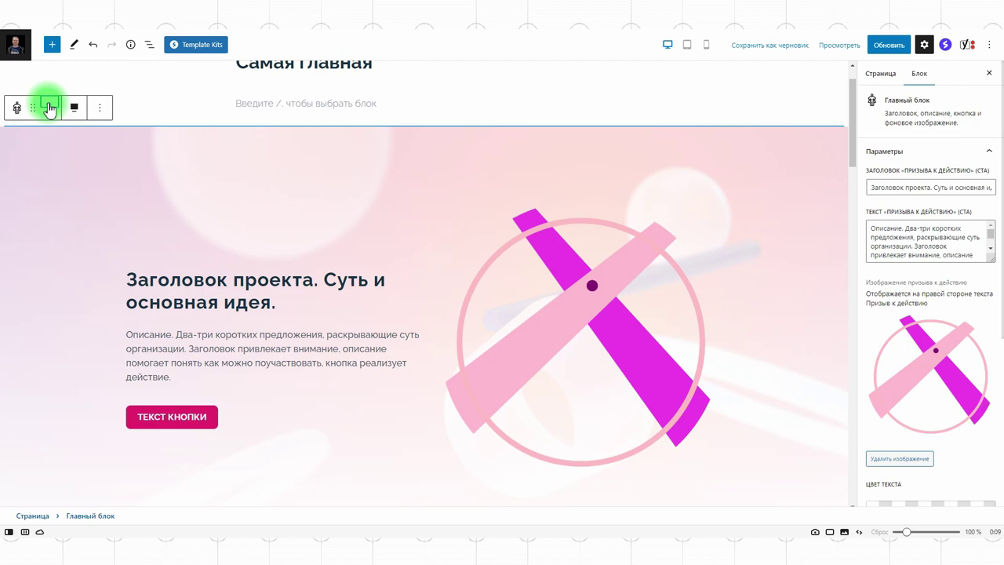
click(49, 106)
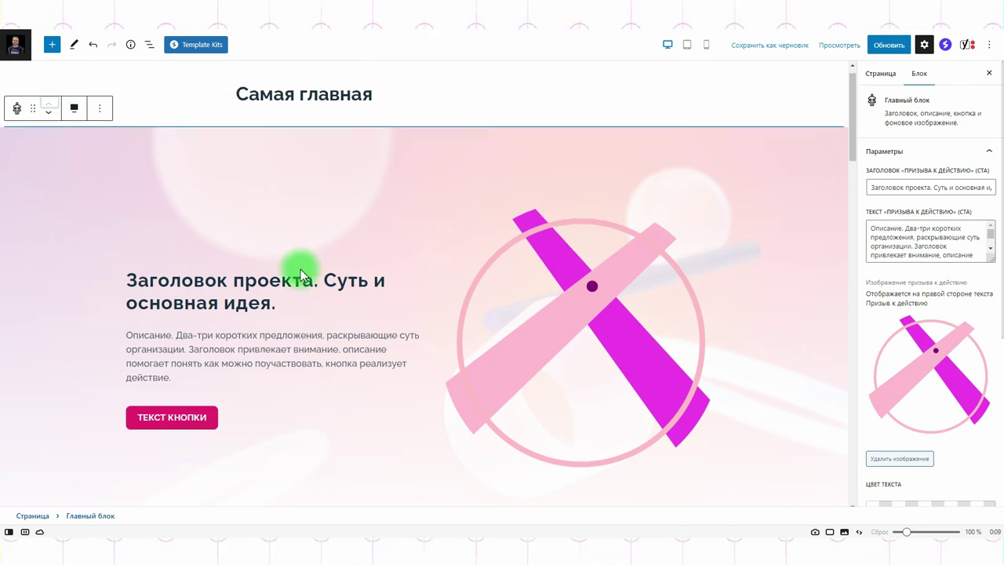
Step: Move the «О проекте» block up one position so it comes before the «Новости» block
scroll(320, 298, down, 5)
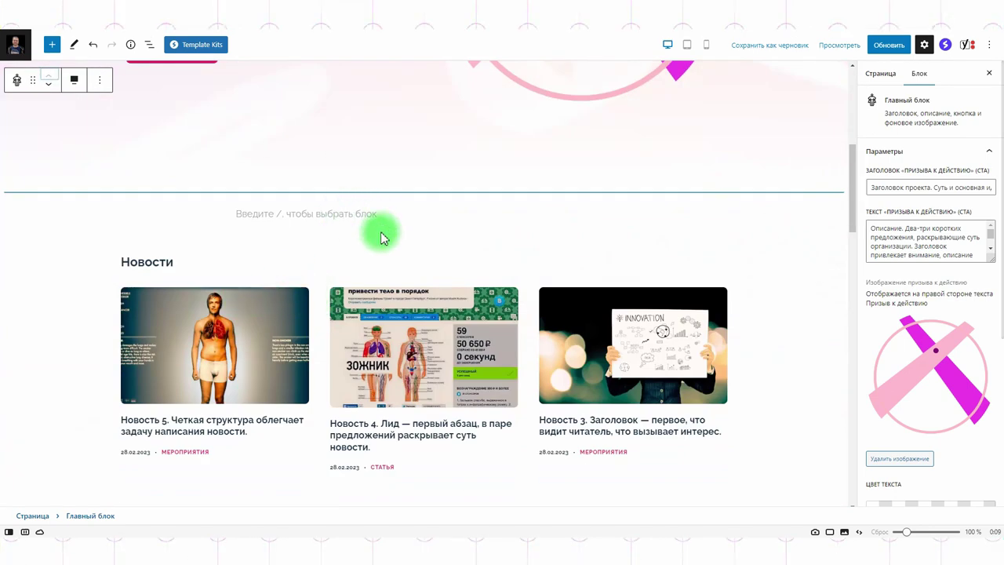
scroll(753, 243, down, 3)
click(430, 300)
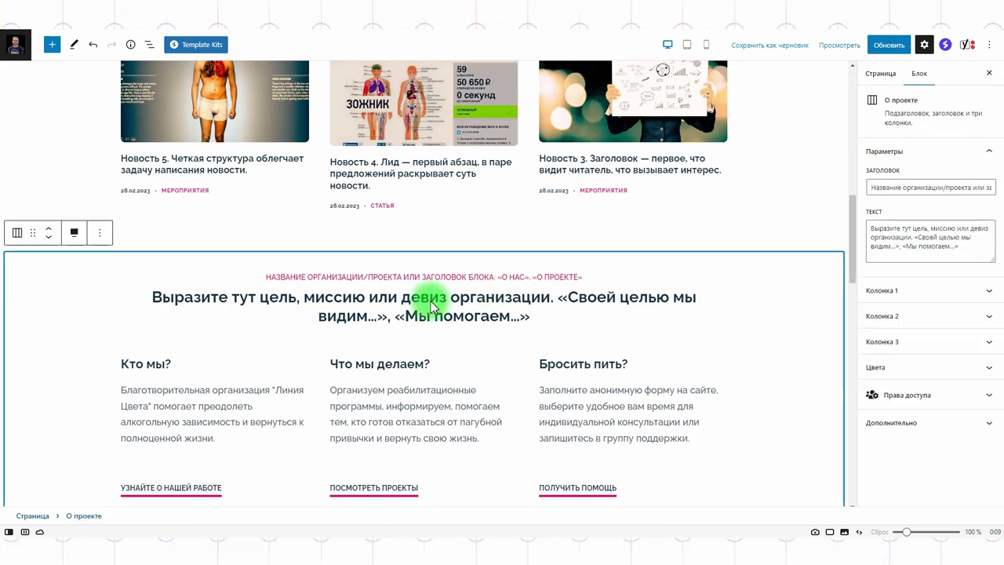
click(48, 230)
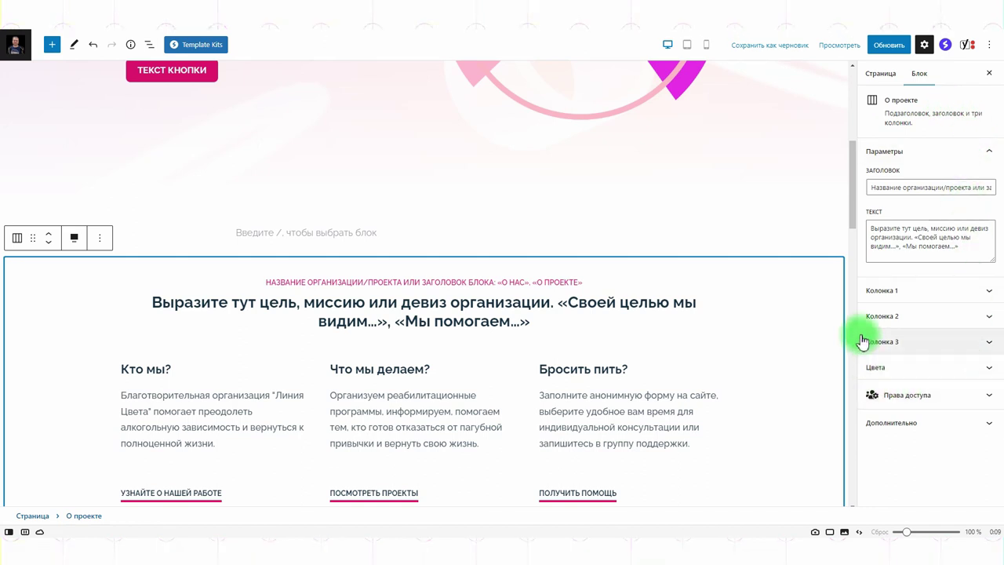
Step: Check the settings of the «Новости» block and display the settings for the whole page
scroll(697, 301, down, 5)
click(777, 302)
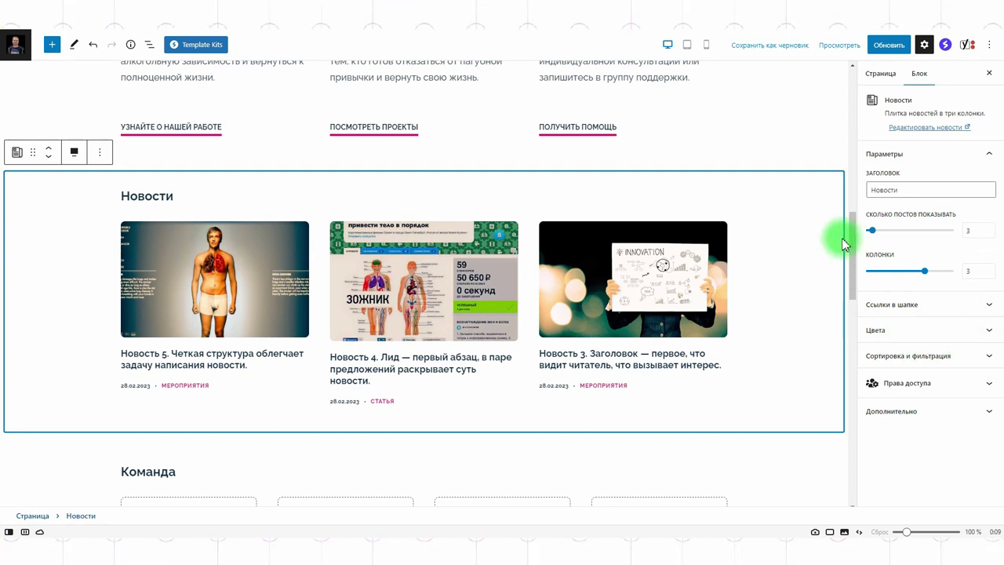
scroll(845, 239, up, 3)
click(878, 73)
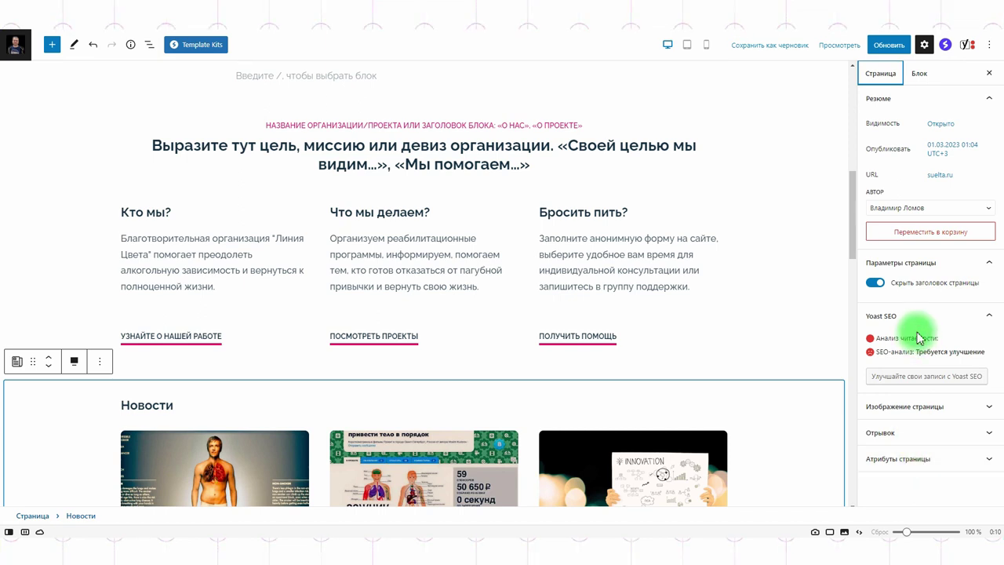
Step: Select «Главный блок» beneath the page title and display its block settings
scroll(773, 275, up, 5)
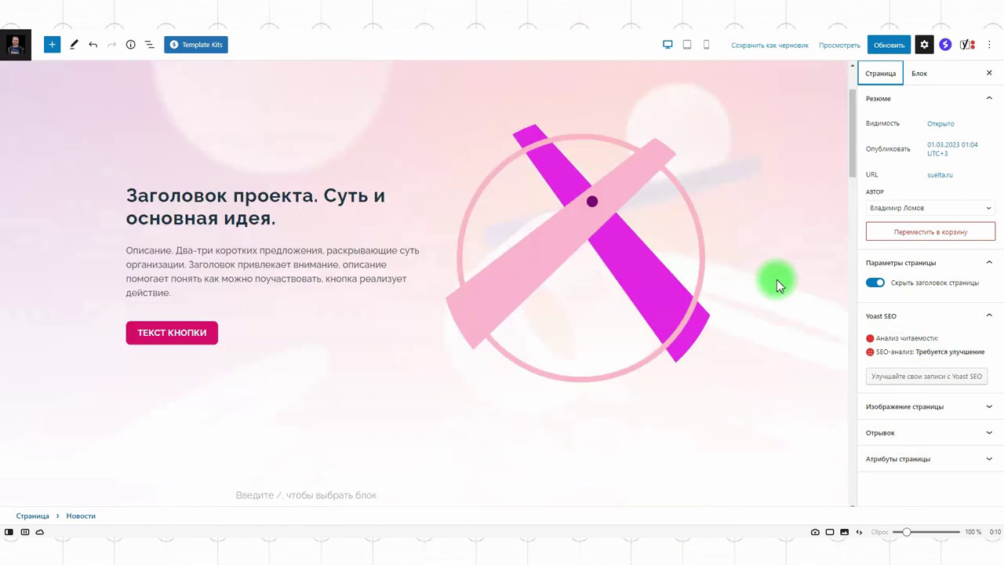
scroll(777, 279, up, 2)
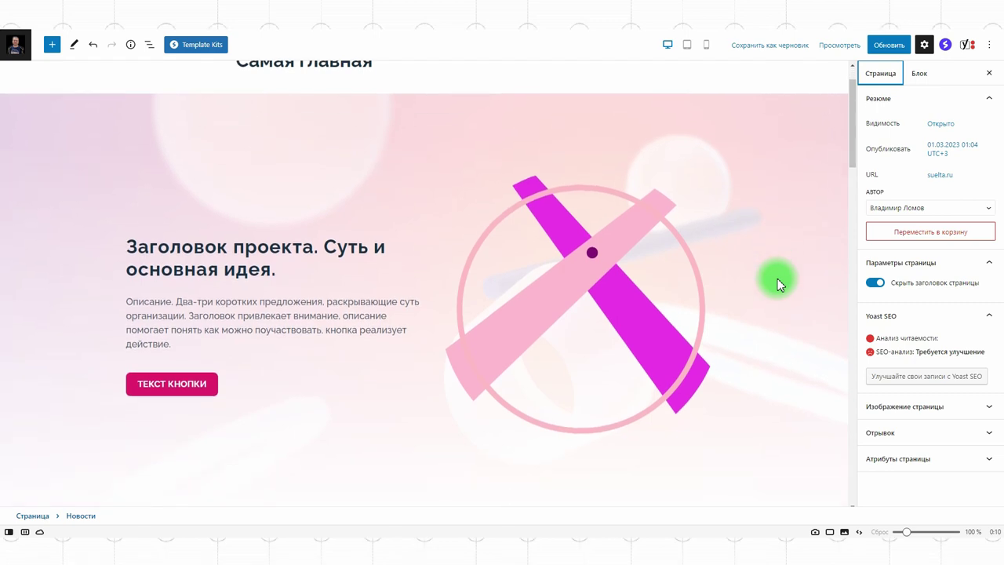
click(588, 290)
scroll(590, 293, down, 2)
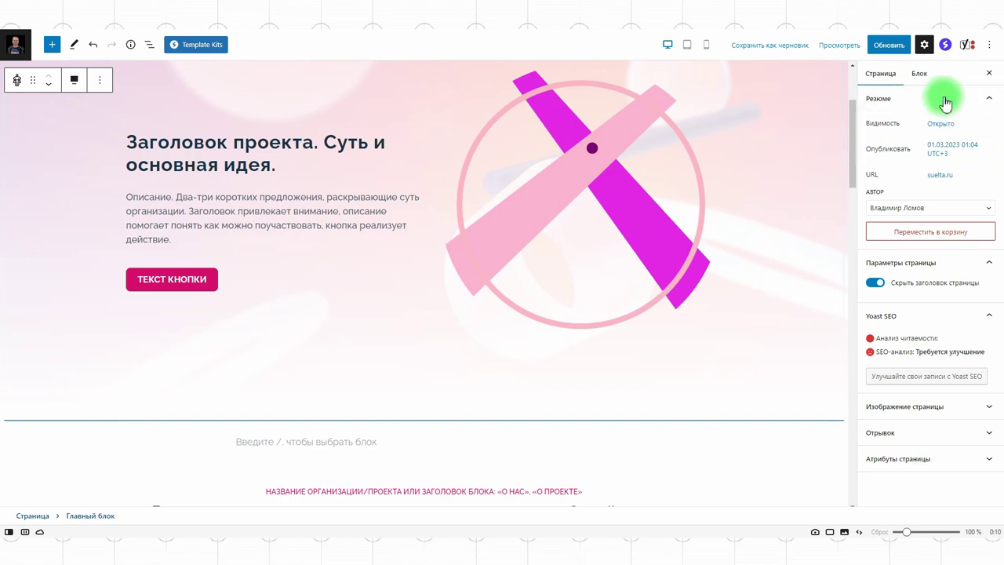
click(920, 74)
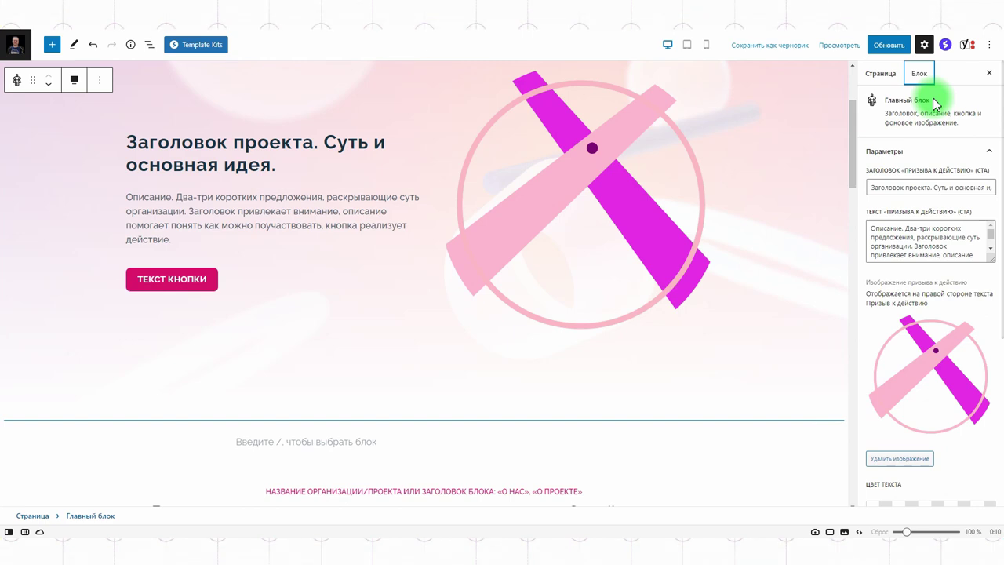
Step: Replace the call-to-action image of «Главный блок» with the pale turquoise furry creature picture from the media library
click(899, 461)
click(913, 319)
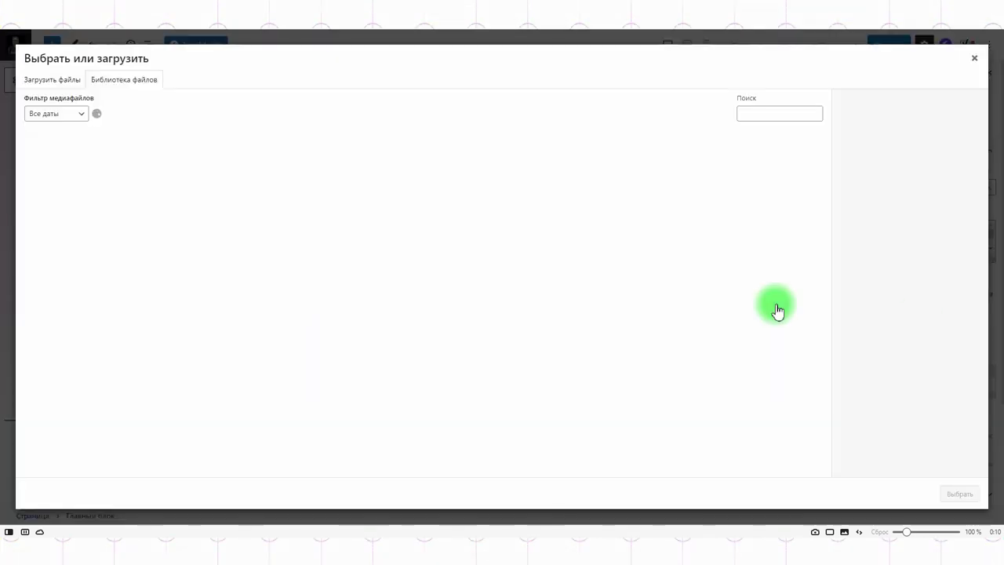
click(60, 164)
click(955, 493)
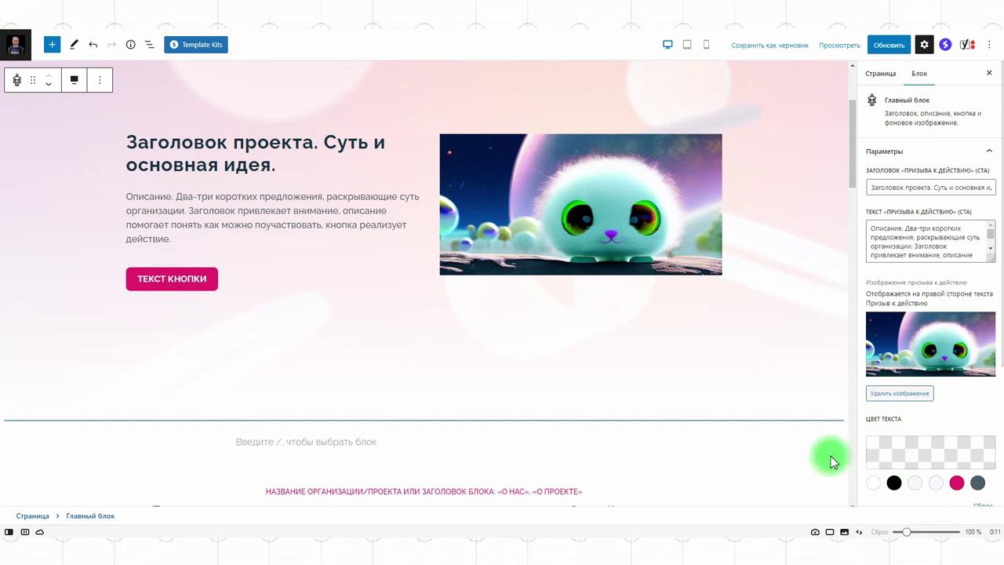
Step: Remove the call-to-action image of «Главный блок» and add the green furry creature picture from the media library instead
click(893, 394)
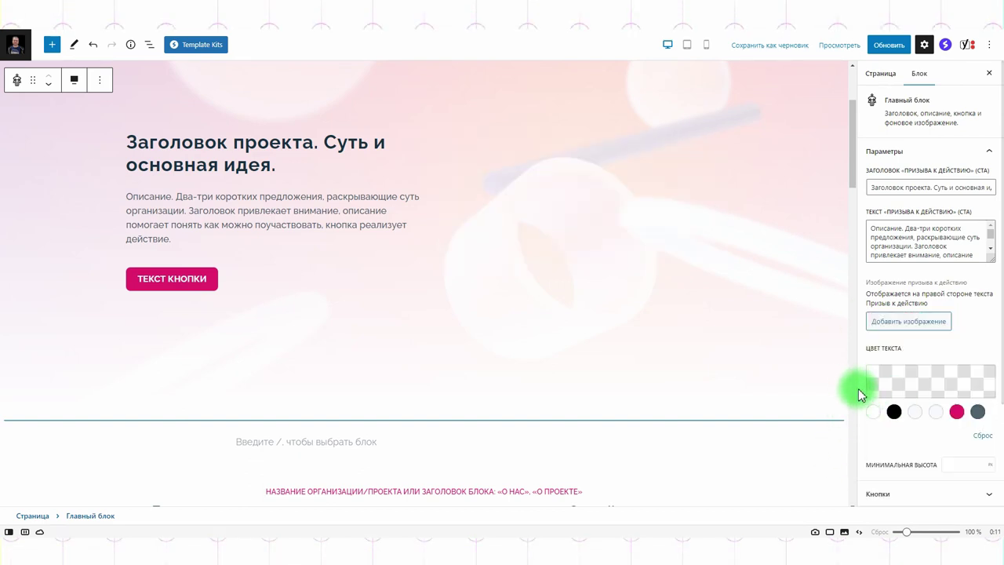
click(909, 321)
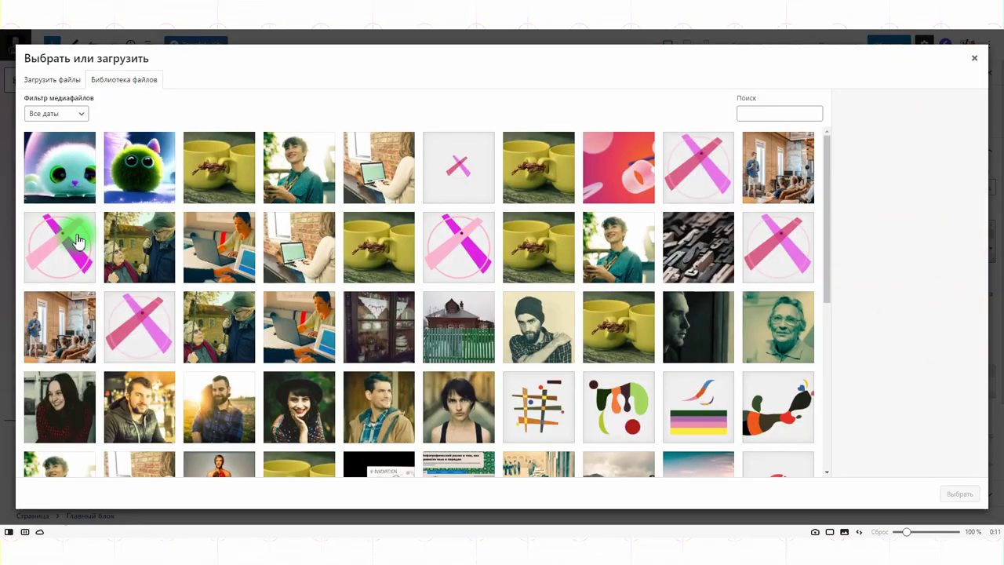
click(140, 161)
click(950, 494)
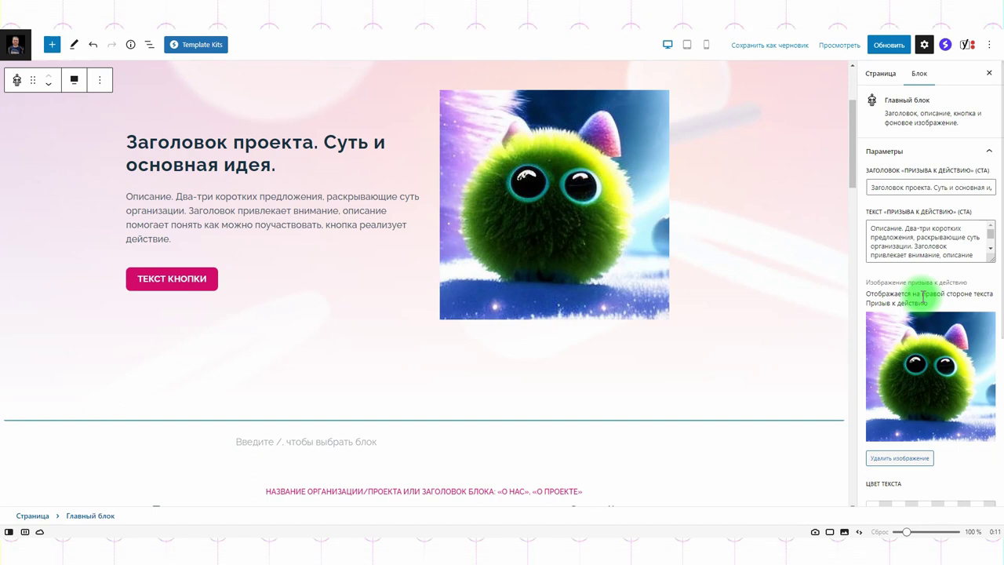
Step: Set the text colour of «Главный блок» to black (000000)
scroll(918, 296, down, 3)
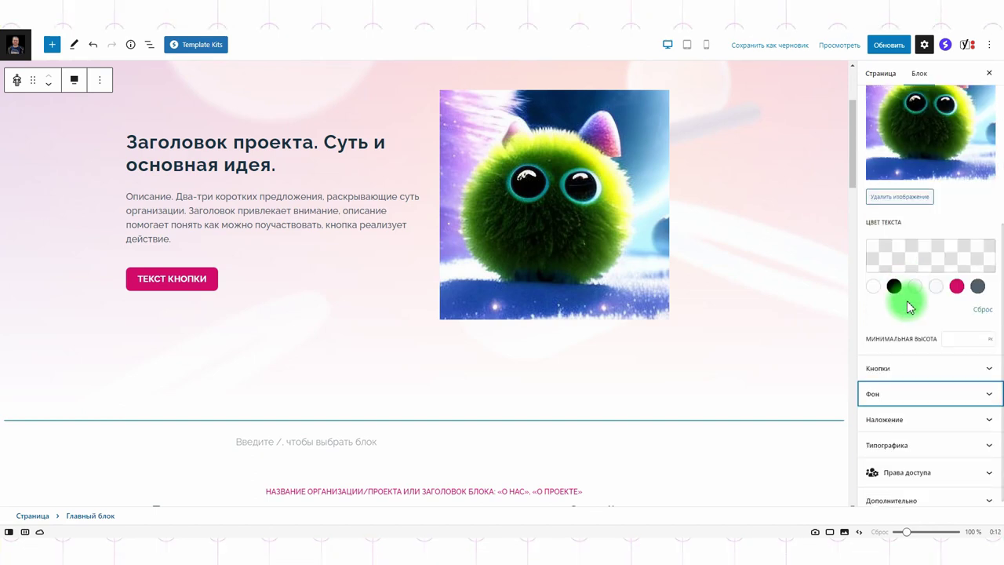
scroll(897, 314, up, 1)
scroll(897, 316, down, 1)
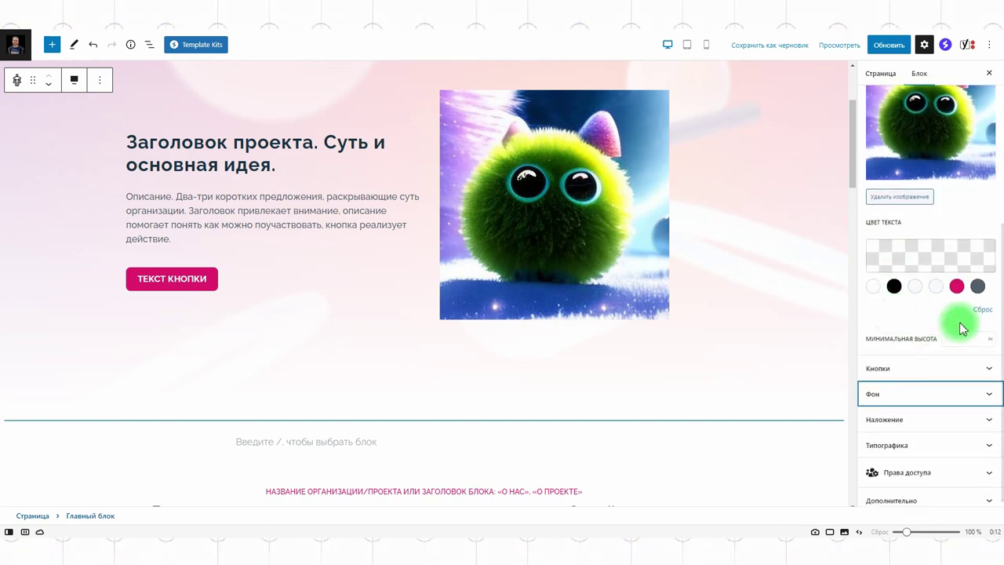
click(957, 287)
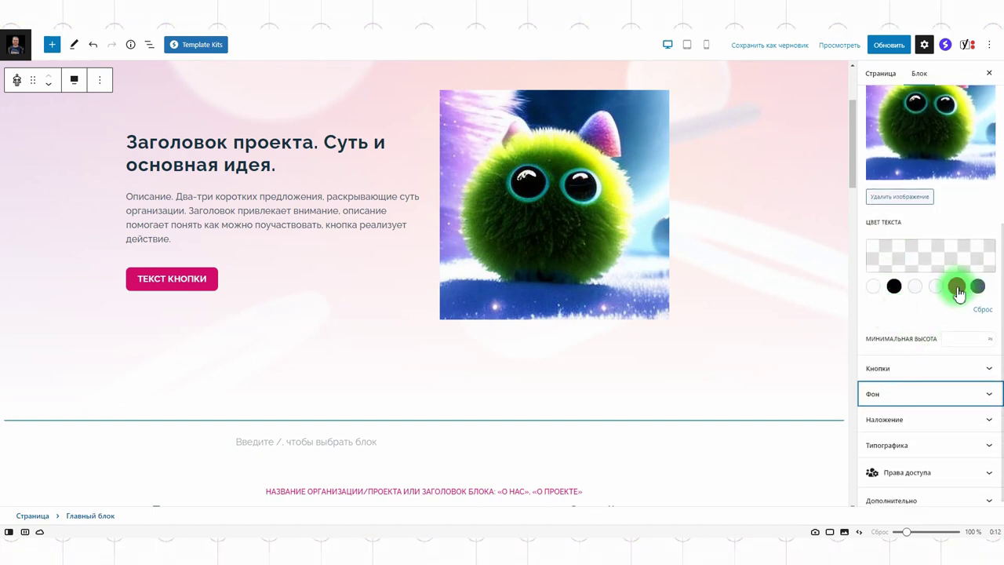
click(895, 287)
Step: Remove the background image from «Главный блок» in its «Фон» settings
scroll(910, 314, down, 1)
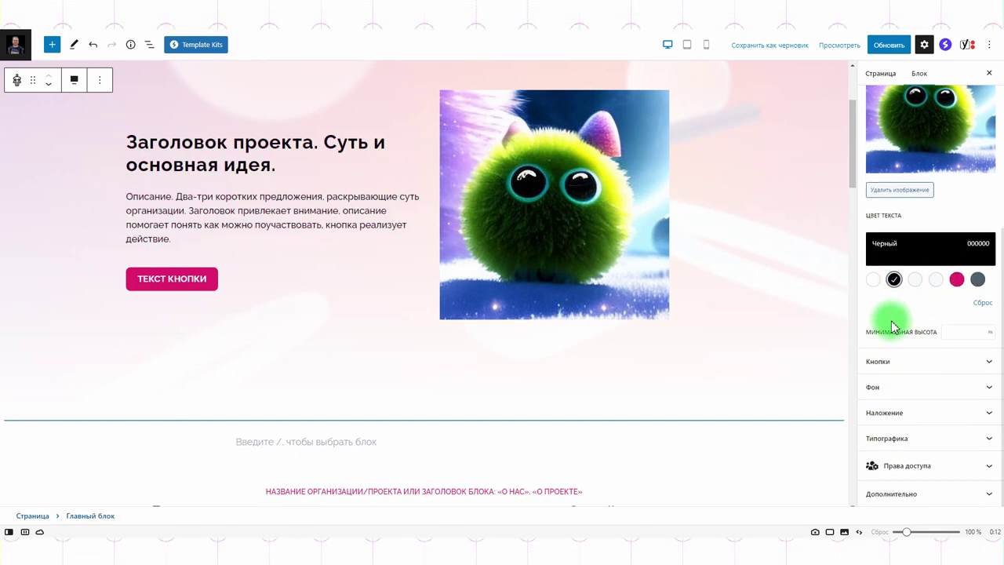
click(890, 387)
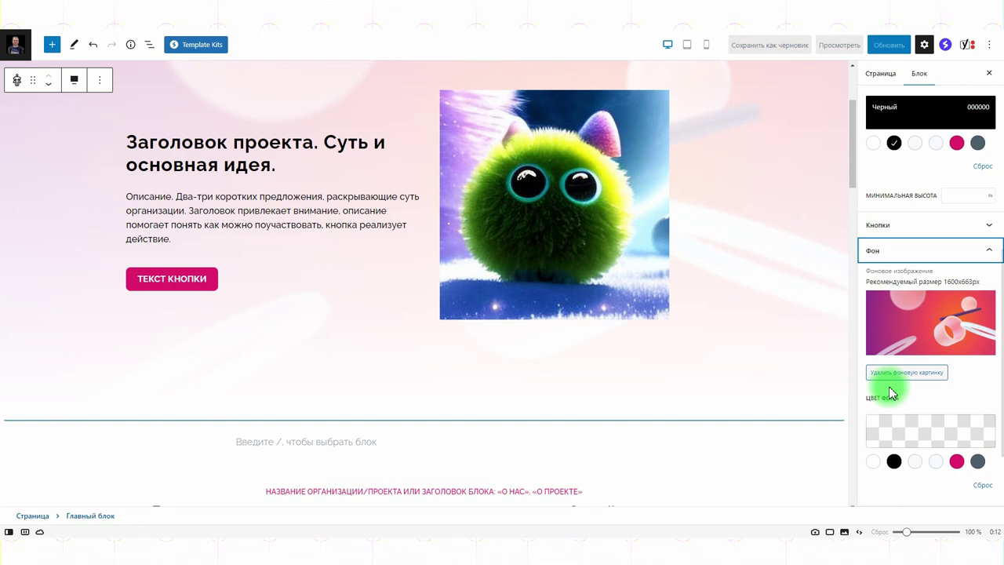
click(911, 374)
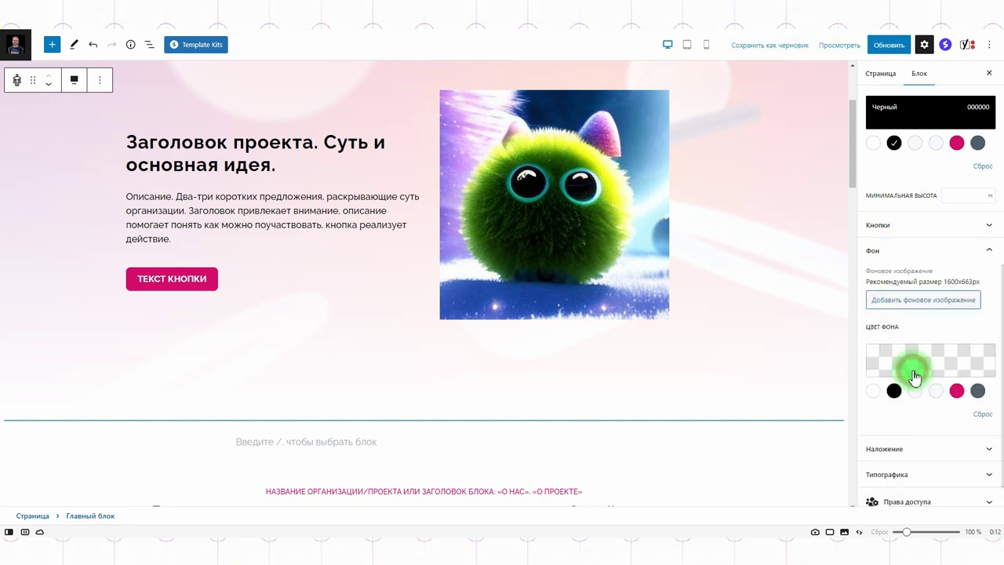